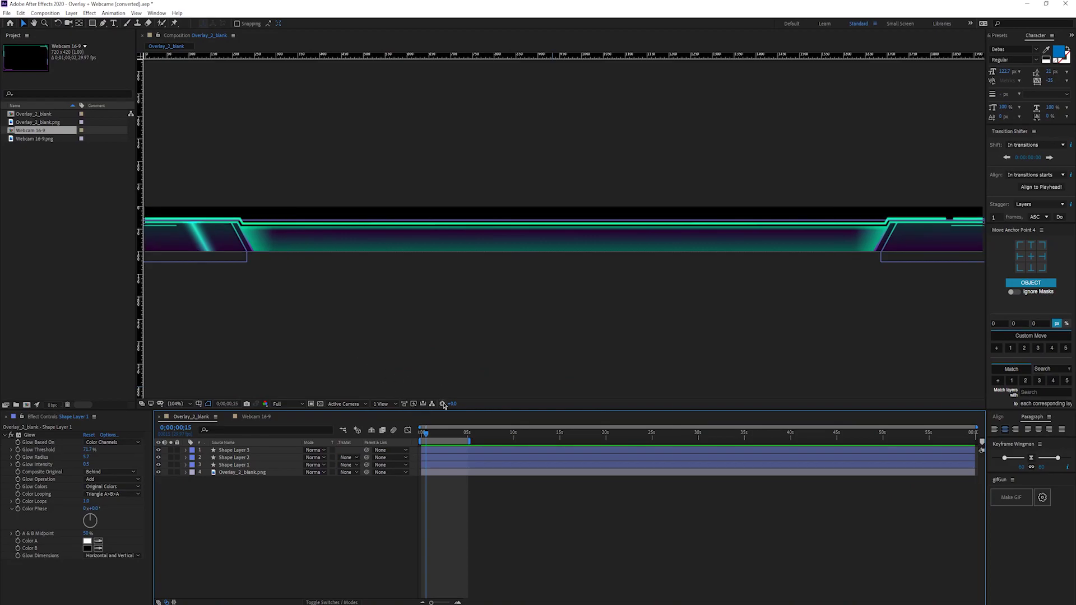
# - Stop the overlay bar preview and return to the start
pyautogui.press('space')
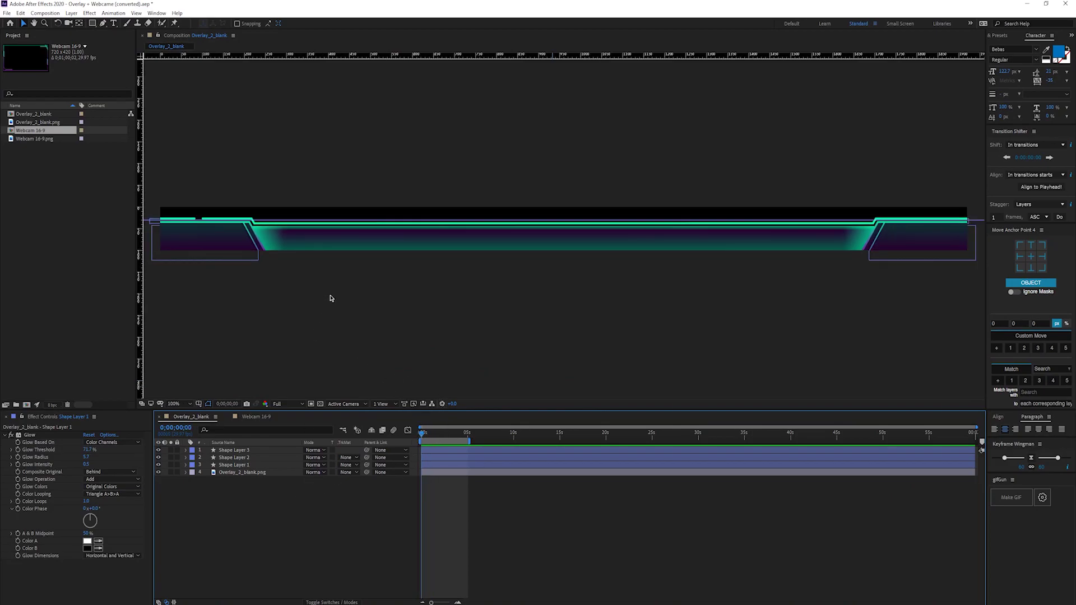
pyautogui.click(419, 251)
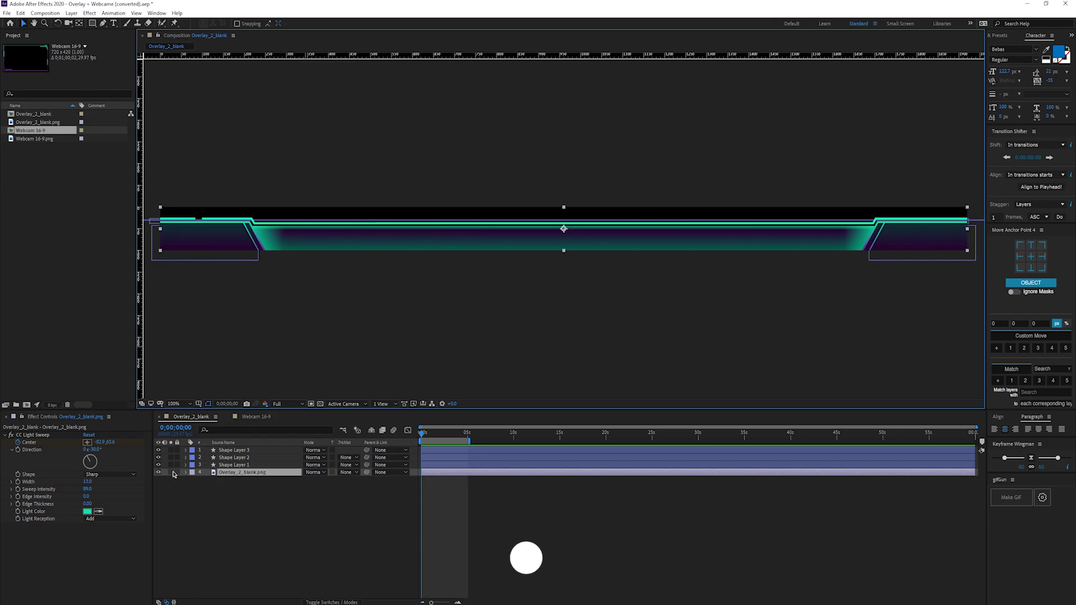
pyautogui.press(',')
pyautogui.press(',')
pyautogui.press('.')
pyautogui.press('.')
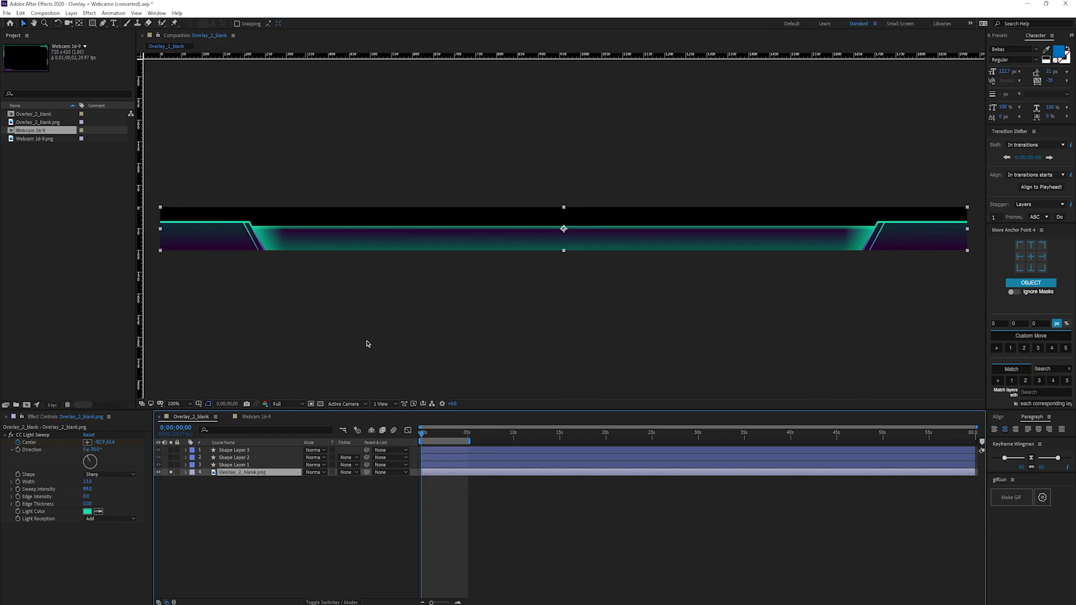
pyautogui.click(362, 511)
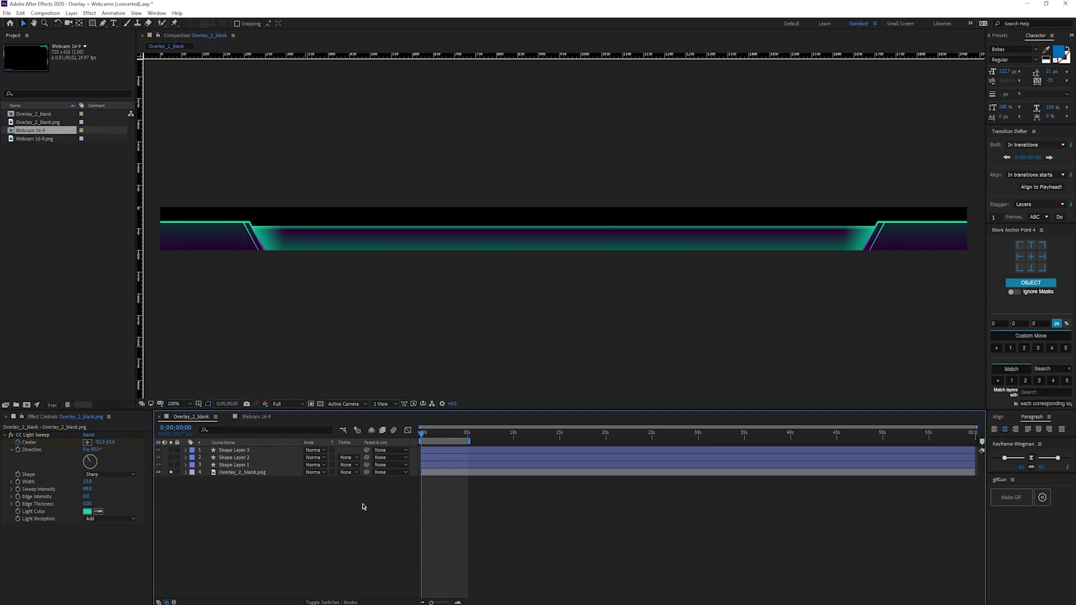
pyautogui.click(170, 473)
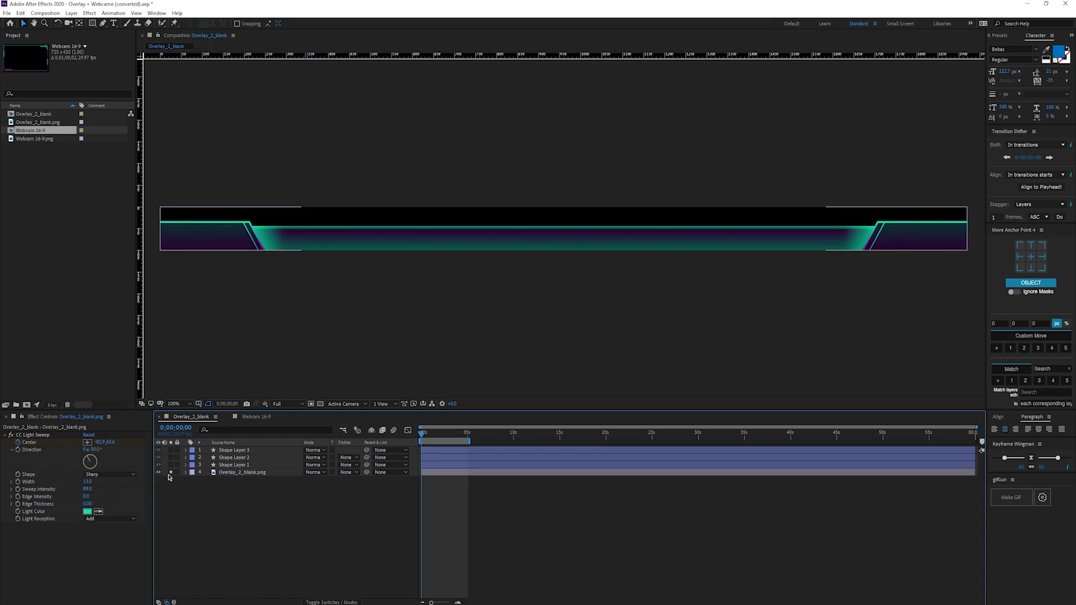
pyautogui.click(171, 473)
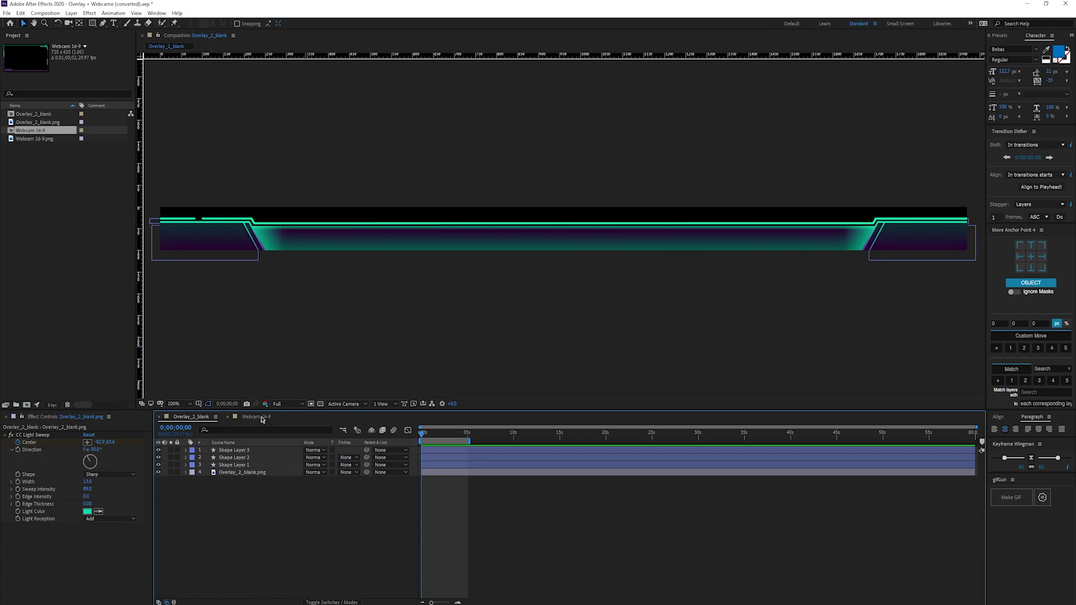
pyautogui.click(262, 419)
pyautogui.click(193, 417)
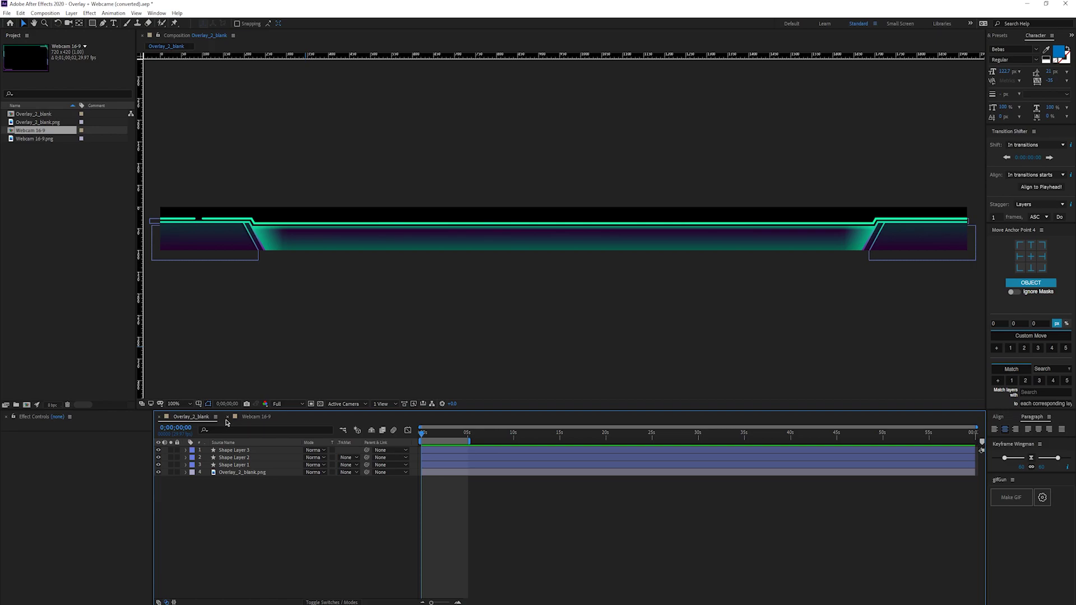
# - Solo Overlay_2_blank.png, move to 0;00;01;12 and preview the light sweep mid-bar
pyautogui.click(235, 473)
pyautogui.click(171, 472)
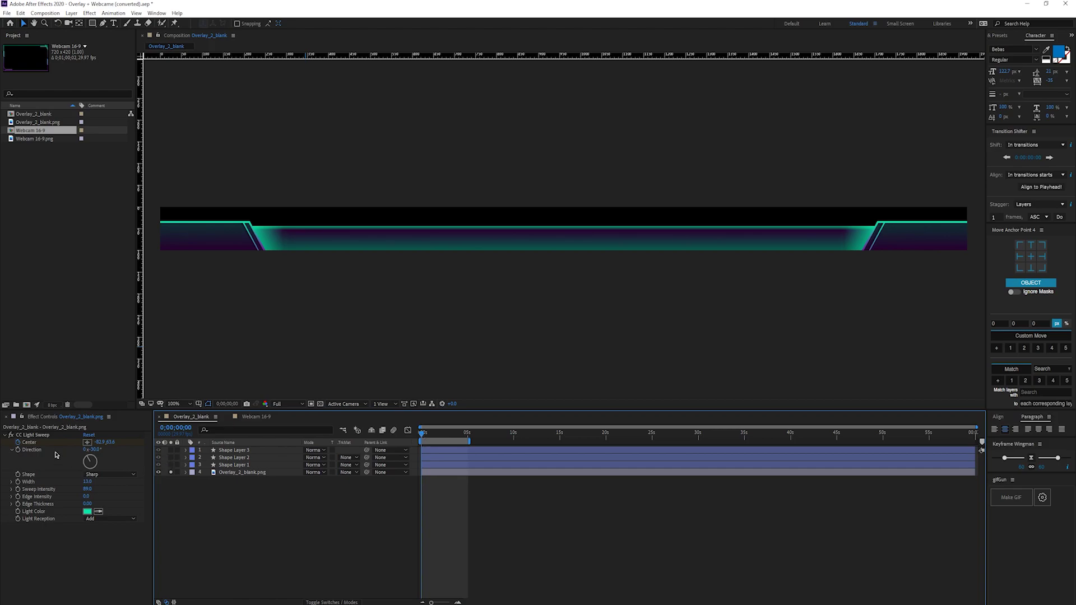
pyautogui.moveTo(428, 433); pyautogui.dragTo(434, 433)
pyautogui.press('space')
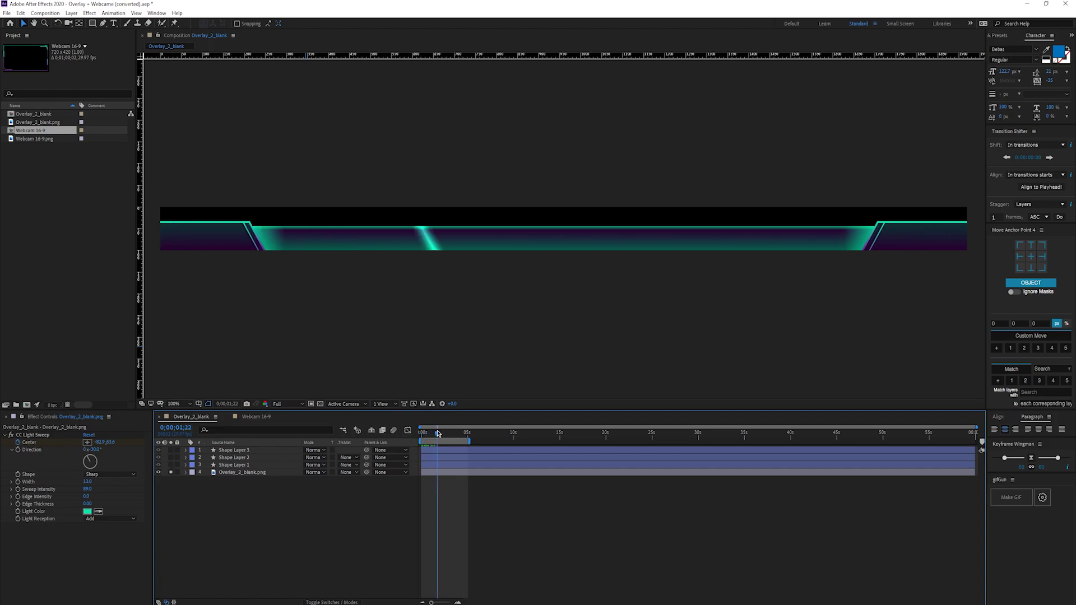
# - Scrub to 0;00;04;27 near the bar's right end and preview the sweep again
pyautogui.moveTo(438, 433); pyautogui.dragTo(467, 432)
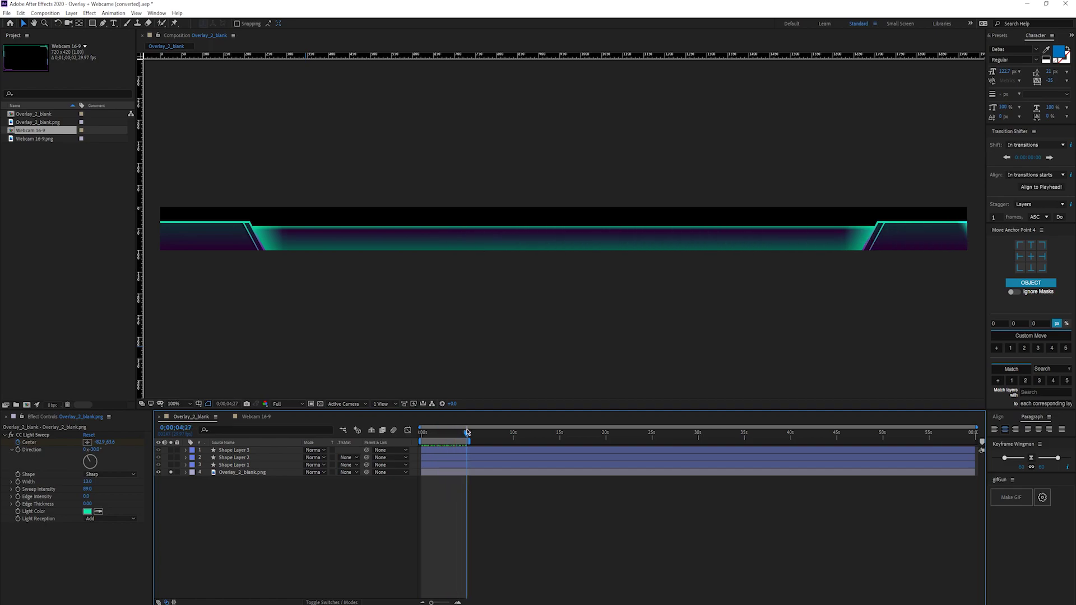
pyautogui.moveTo(467, 432)
pyautogui.mouseDown()
pyautogui.moveTo(446, 433)
pyautogui.moveTo(470, 437)
pyautogui.mouseUp()
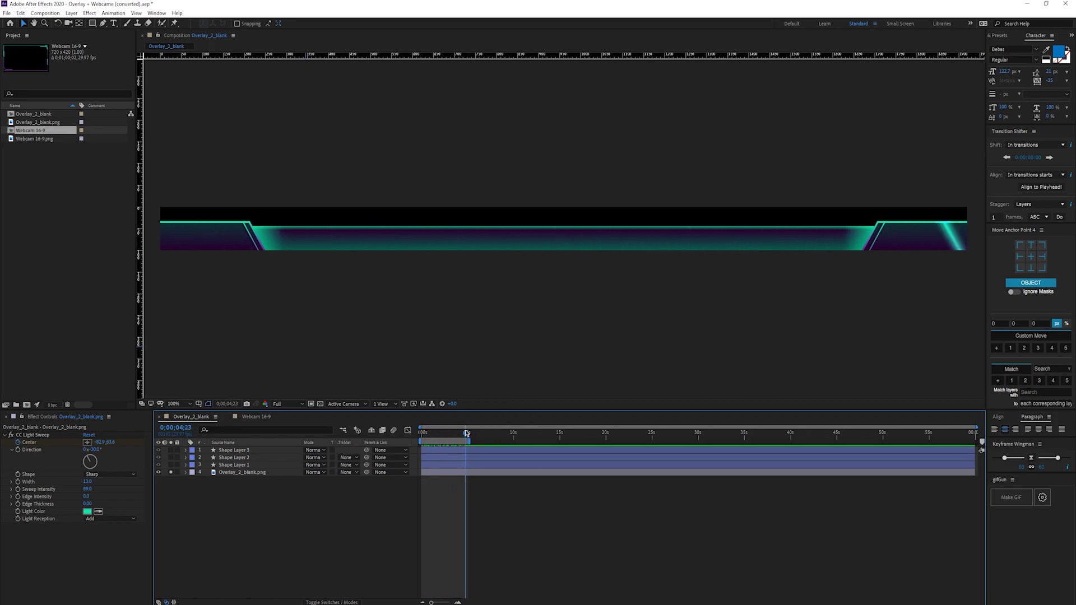
pyautogui.press('space')
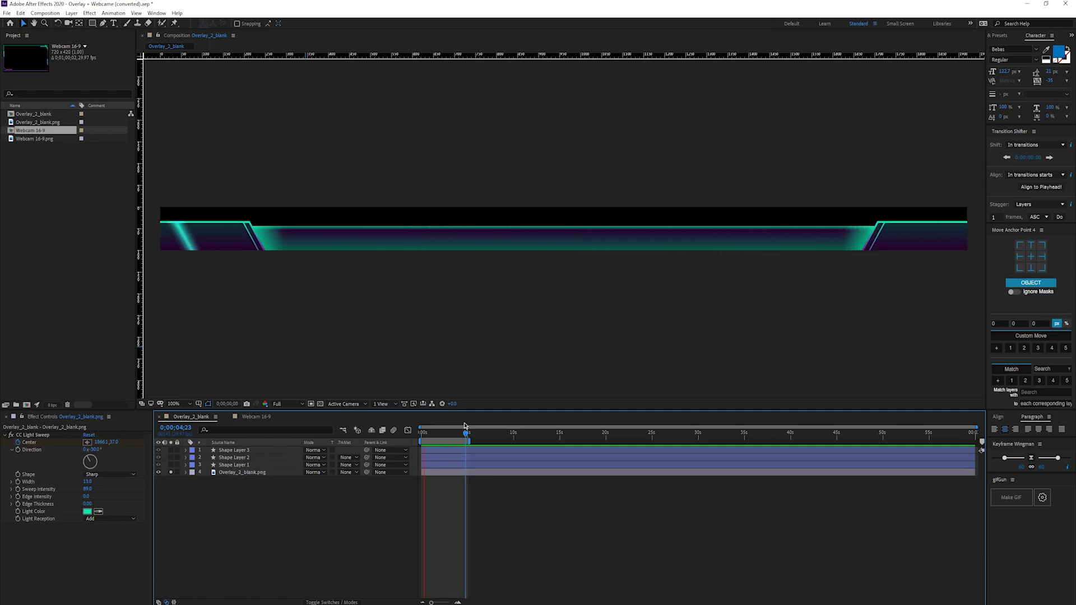
pyautogui.press('space')
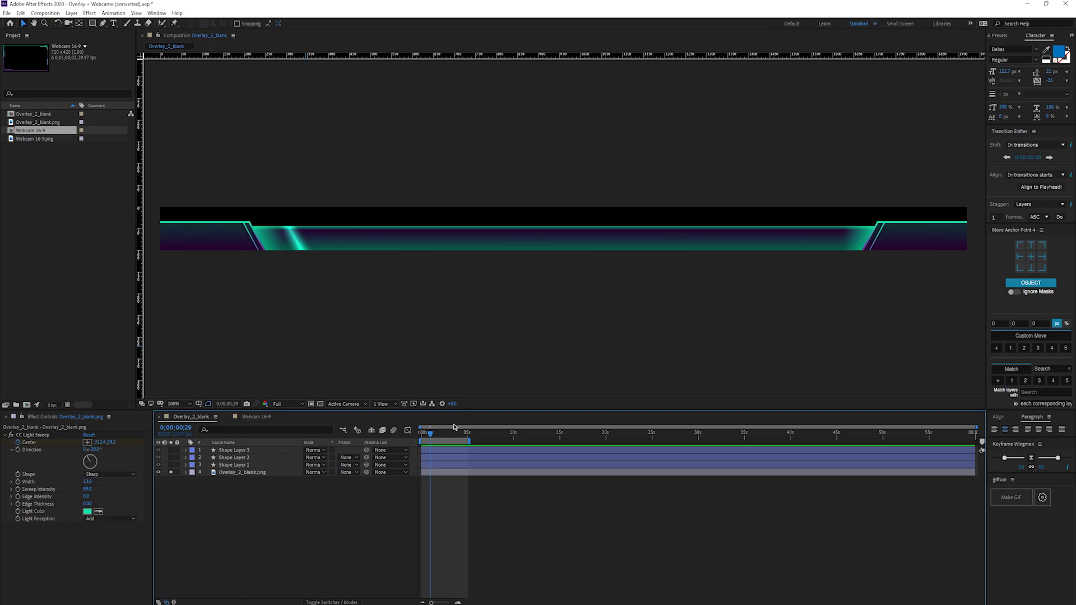
# - Show Shape Layer 1's teal line with the overlay image and preview the sweep from the start
pyautogui.click(171, 465)
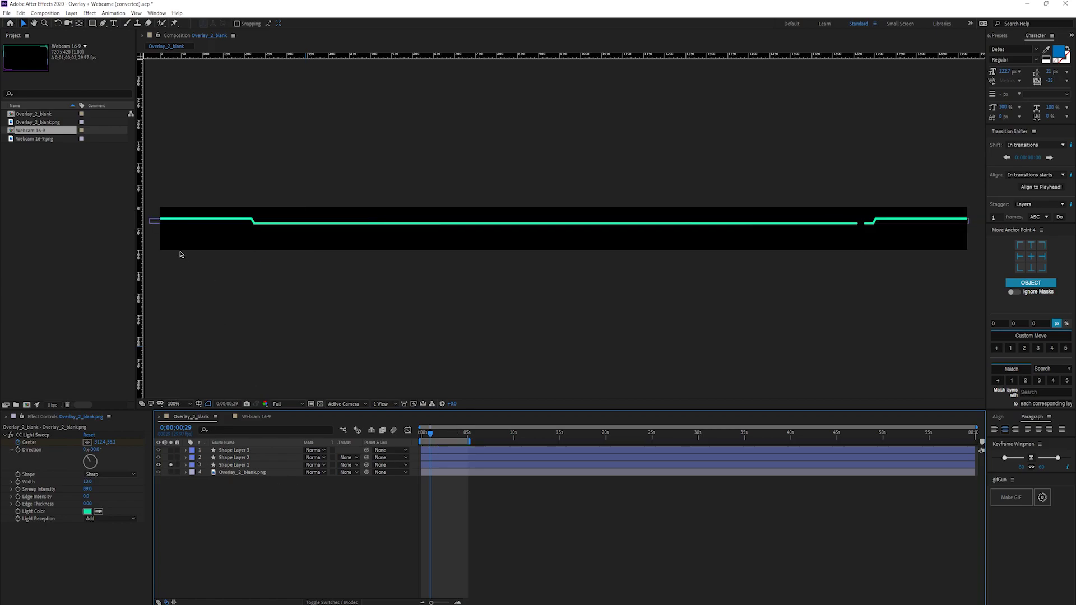
pyautogui.moveTo(430, 439); pyautogui.dragTo(351, 402)
pyautogui.click(171, 473)
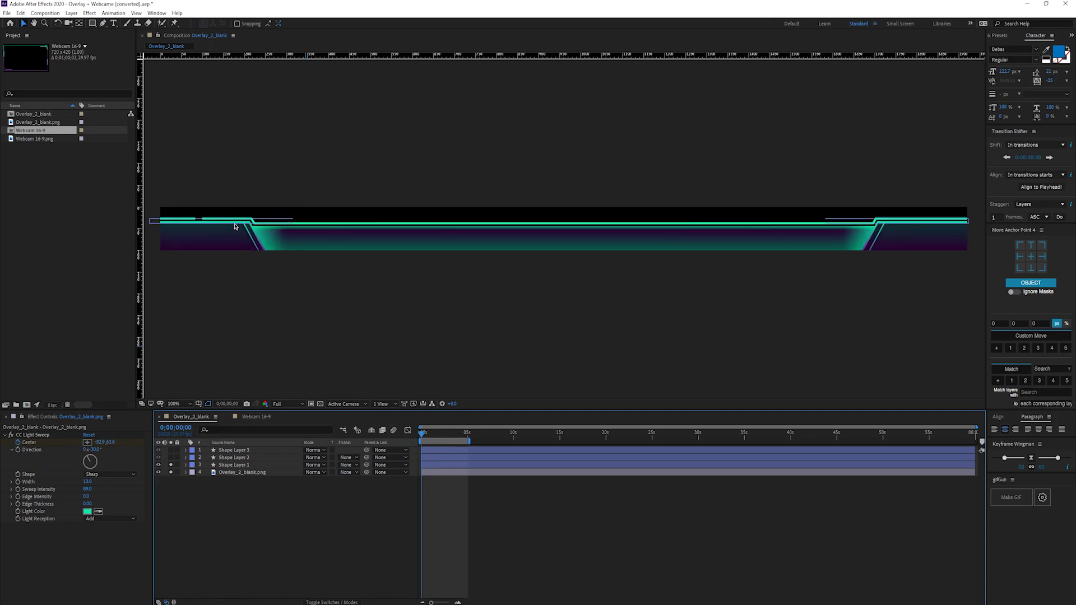
pyautogui.press('space')
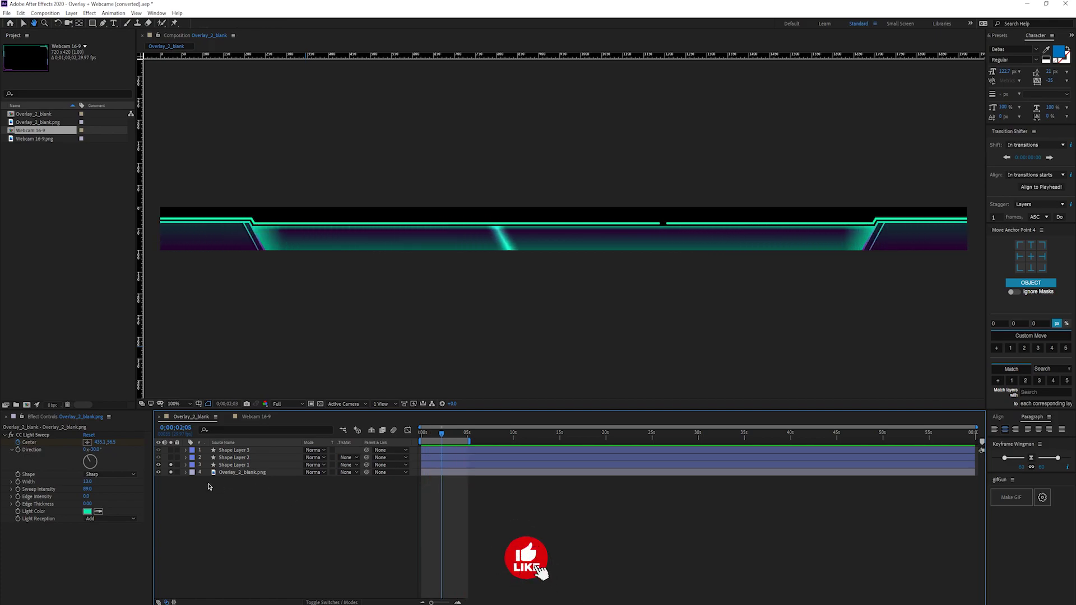
# - Bring Shape Layers 1, 2 and 3 into view and preview the full animation
pyautogui.click(171, 472)
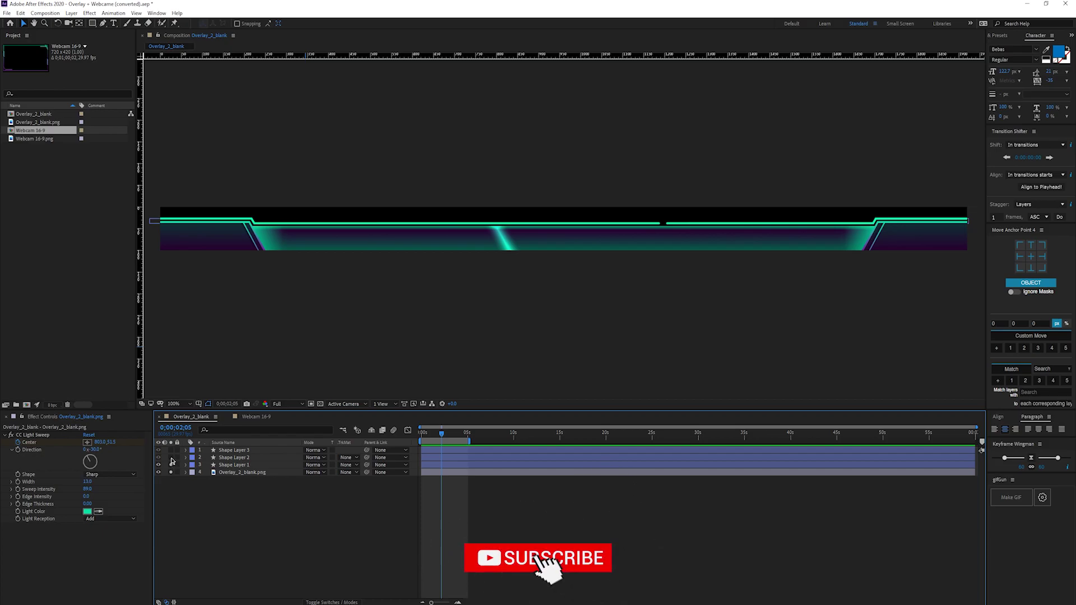
pyautogui.click(171, 465)
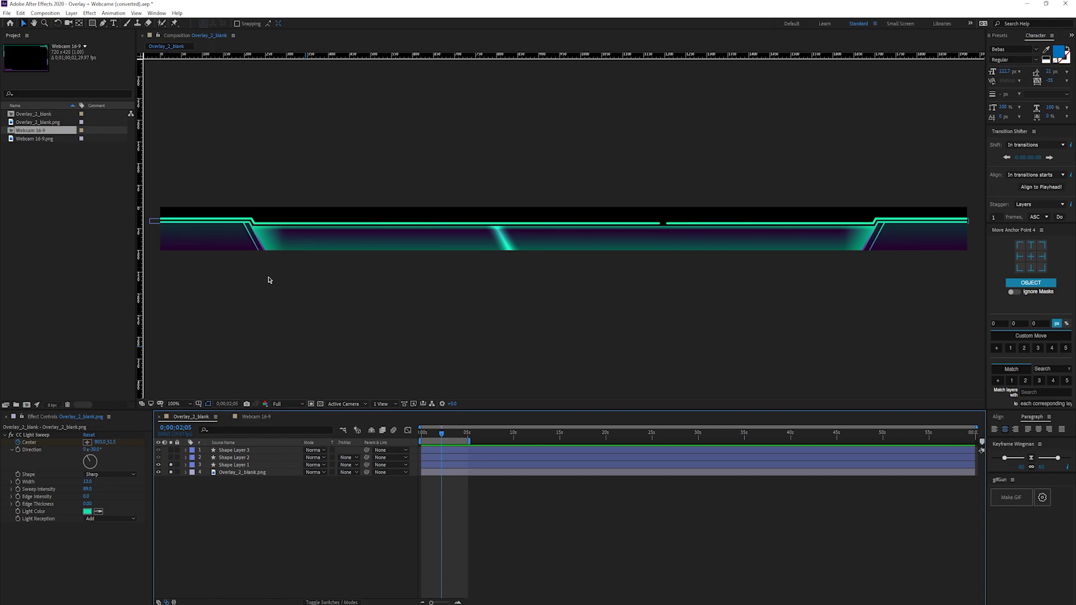
pyautogui.click(171, 457)
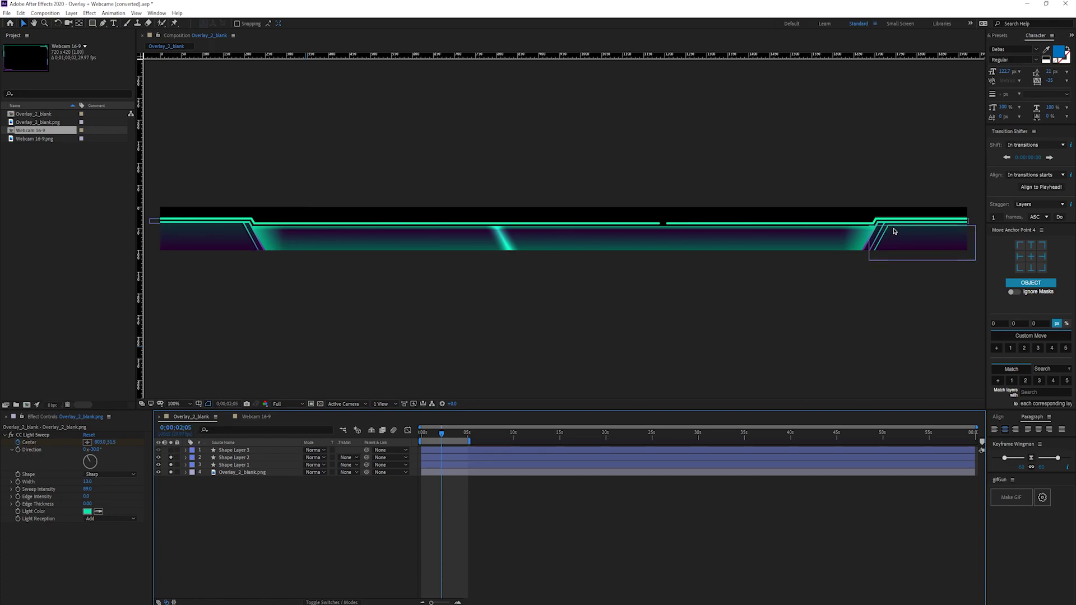
pyautogui.click(171, 450)
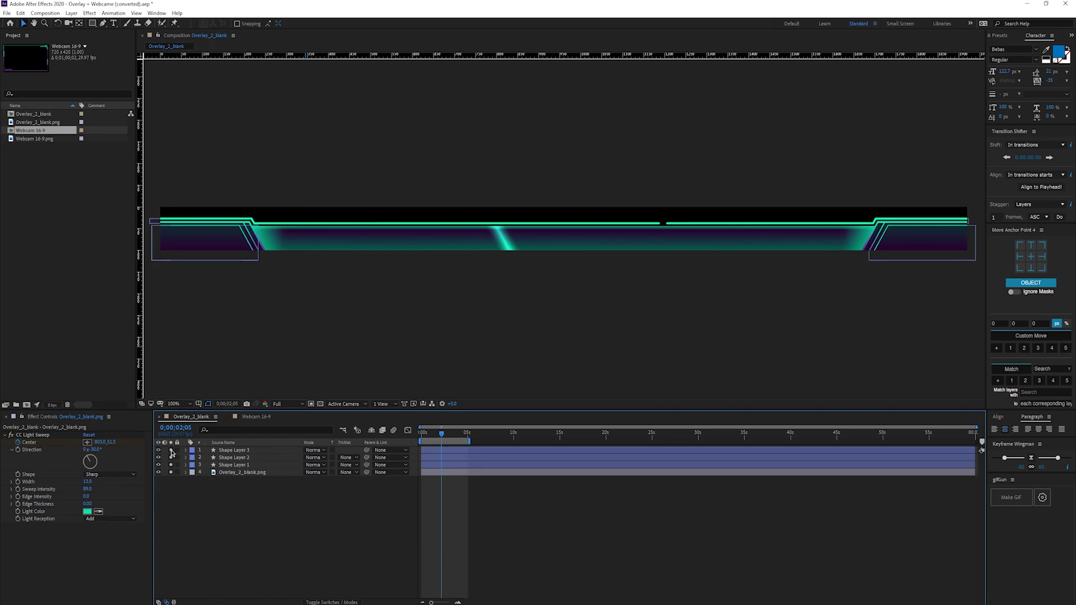
pyautogui.press('space')
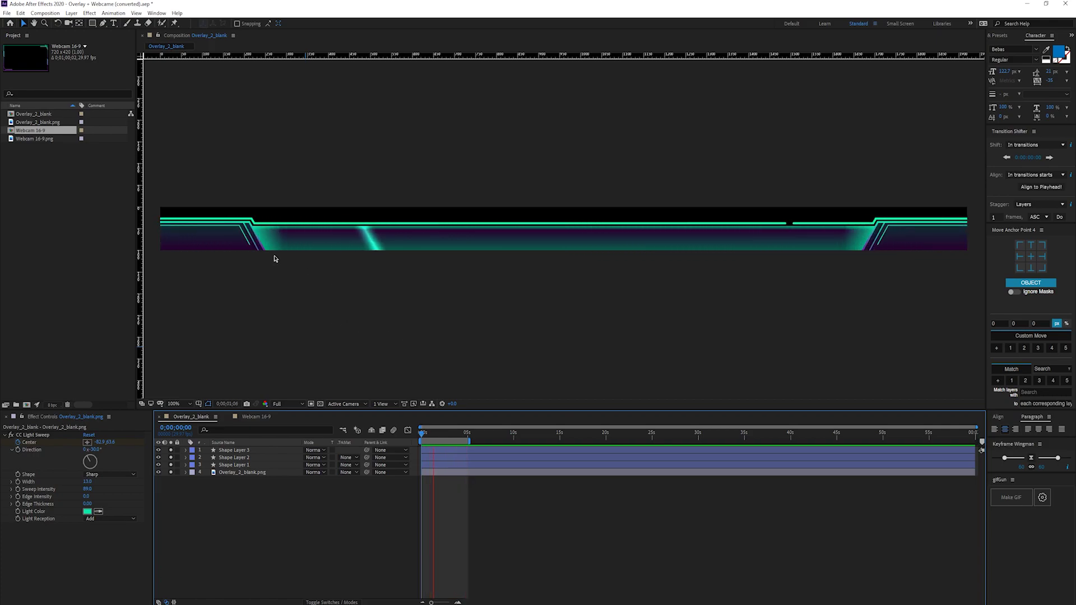
pyautogui.press('space')
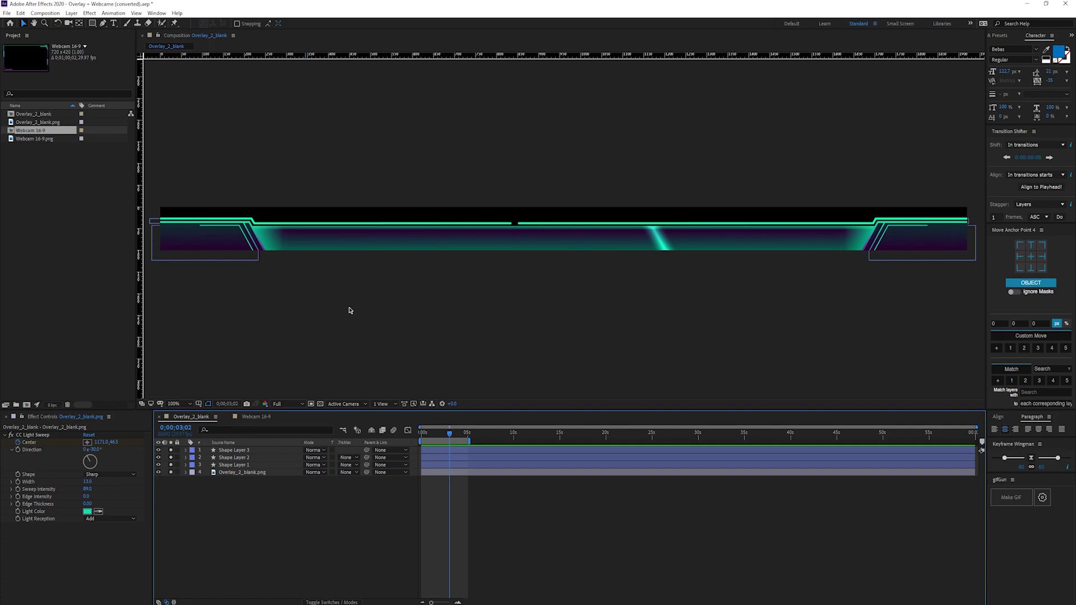
pyautogui.click(238, 466)
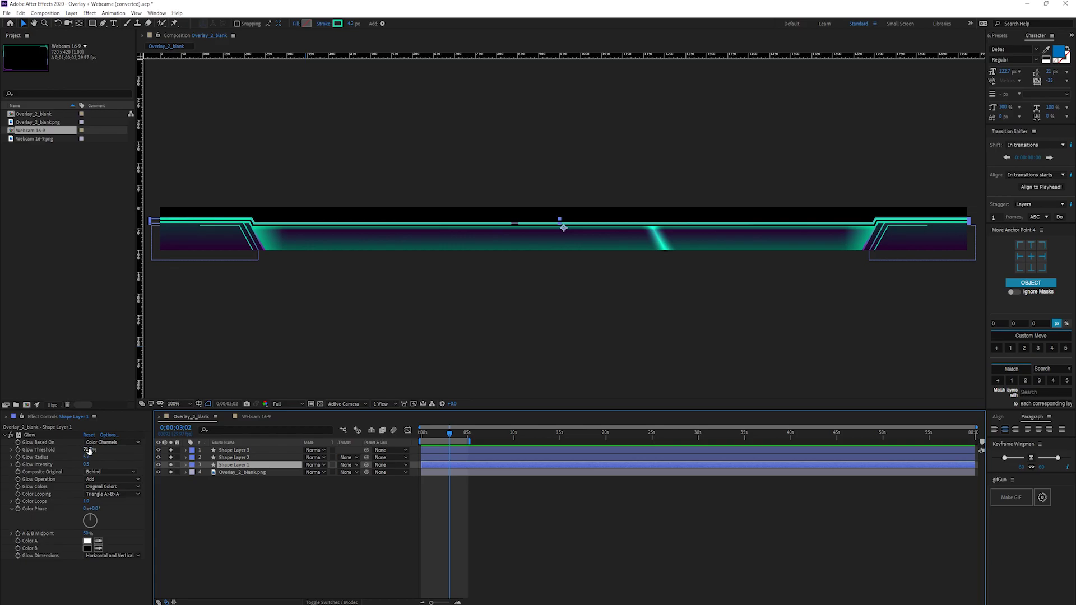
# - Adjust the Glow Radius on Shape Layer 1's line accent in Effect Controls
pyautogui.moveTo(84, 458); pyautogui.dragTo(88, 457)
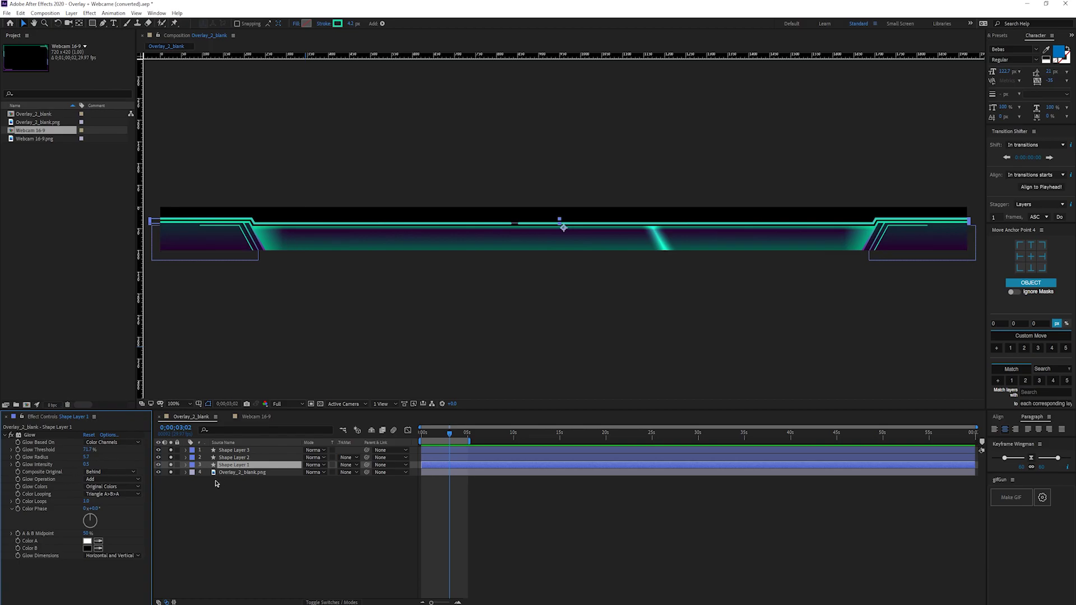
pyautogui.click(236, 496)
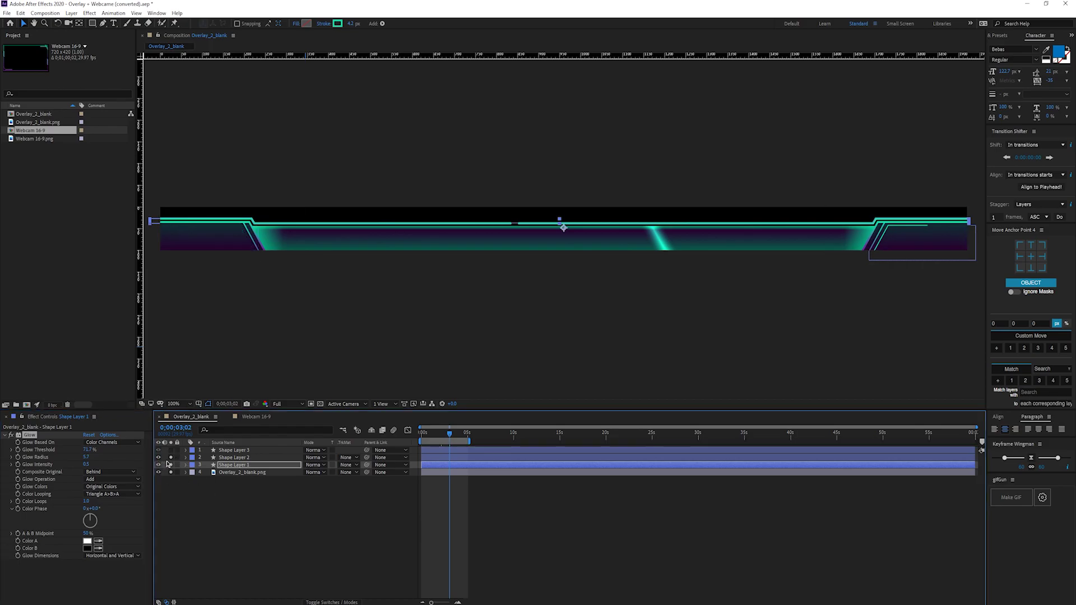
pyautogui.click(256, 418)
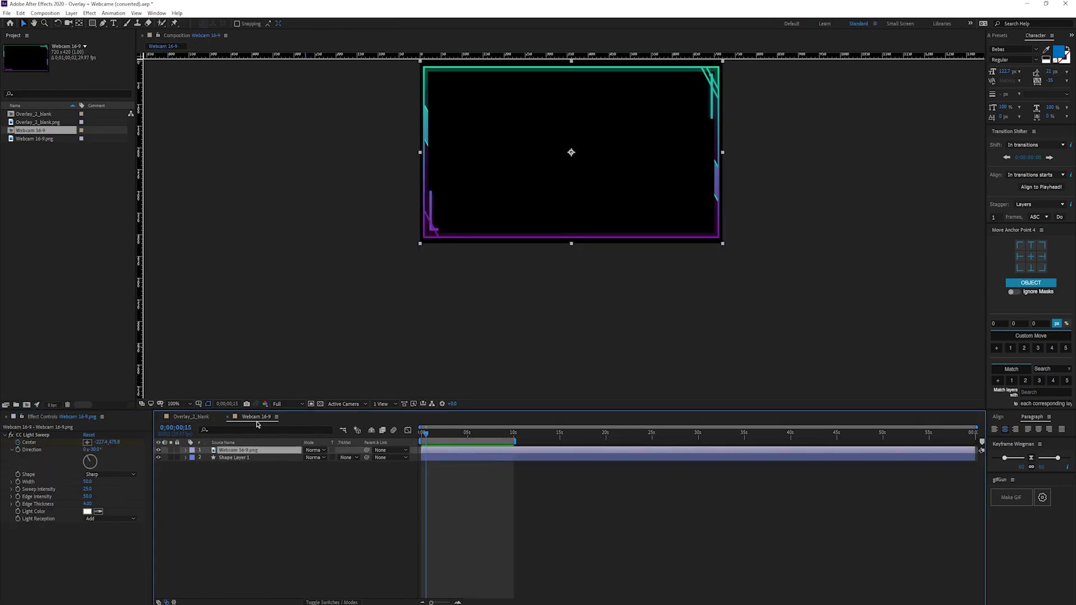
# - Select Webcam 16-9.png, preview its light sweep and stop near two seconds
pyautogui.click(239, 458)
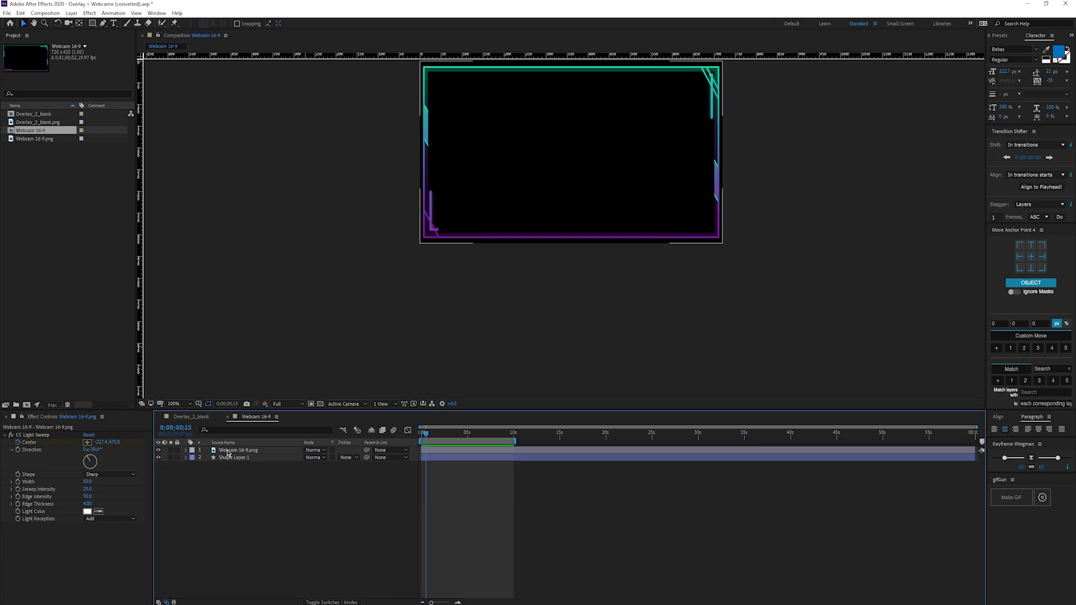
pyautogui.click(239, 451)
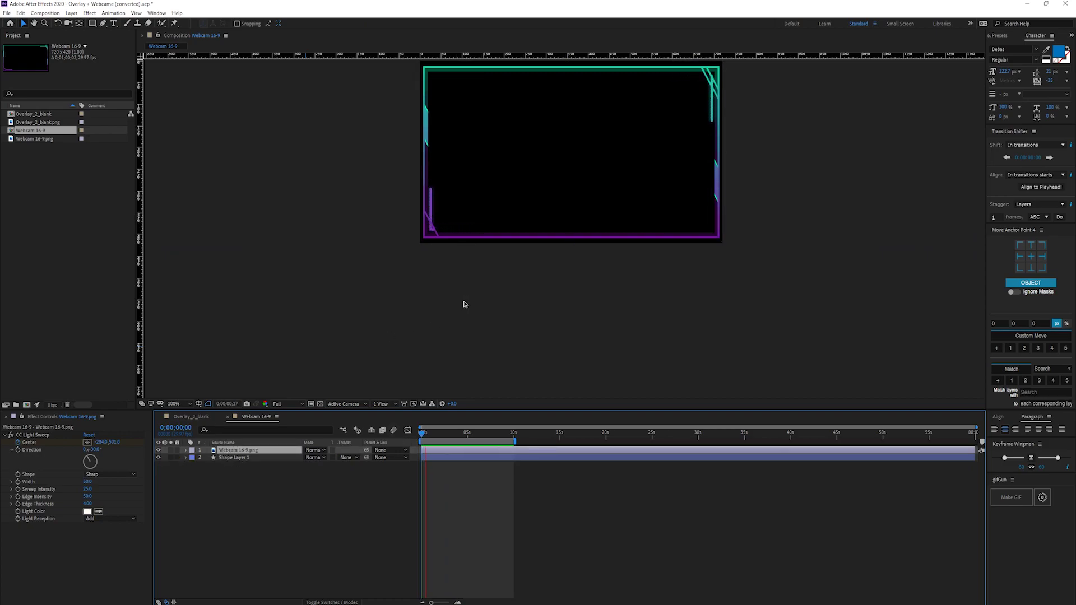
pyautogui.click(505, 314)
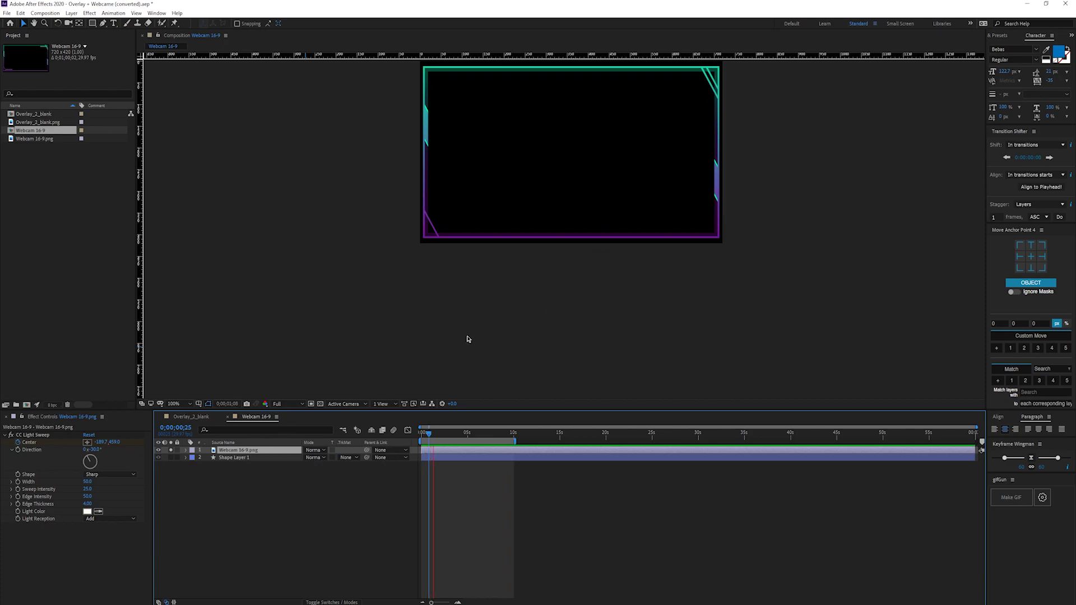
pyautogui.click(440, 434)
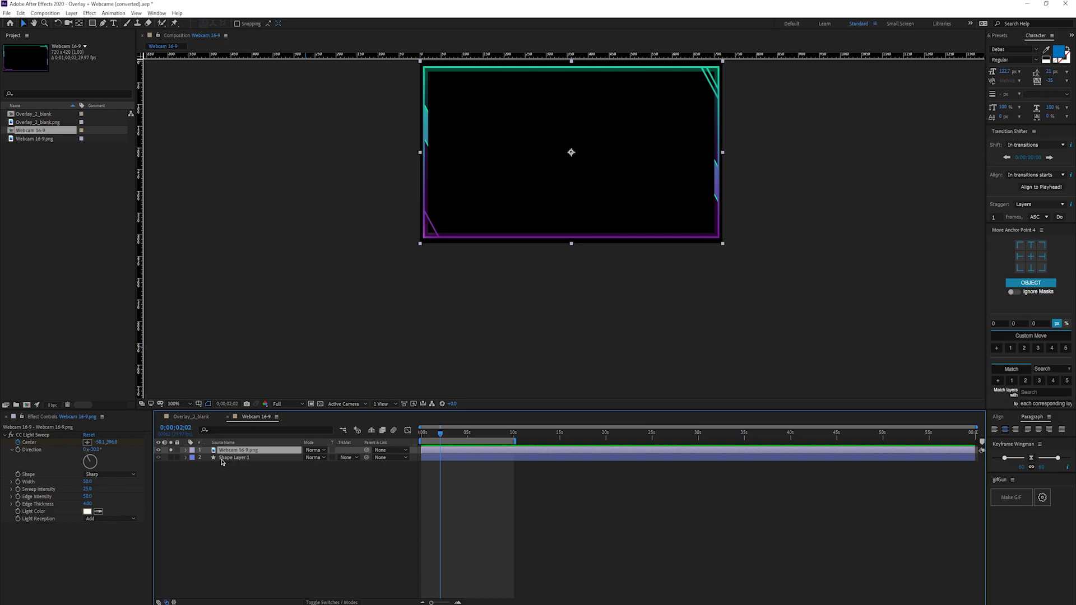
pyautogui.moveTo(441, 434); pyautogui.dragTo(433, 436)
pyautogui.click(224, 458)
pyautogui.click(171, 457)
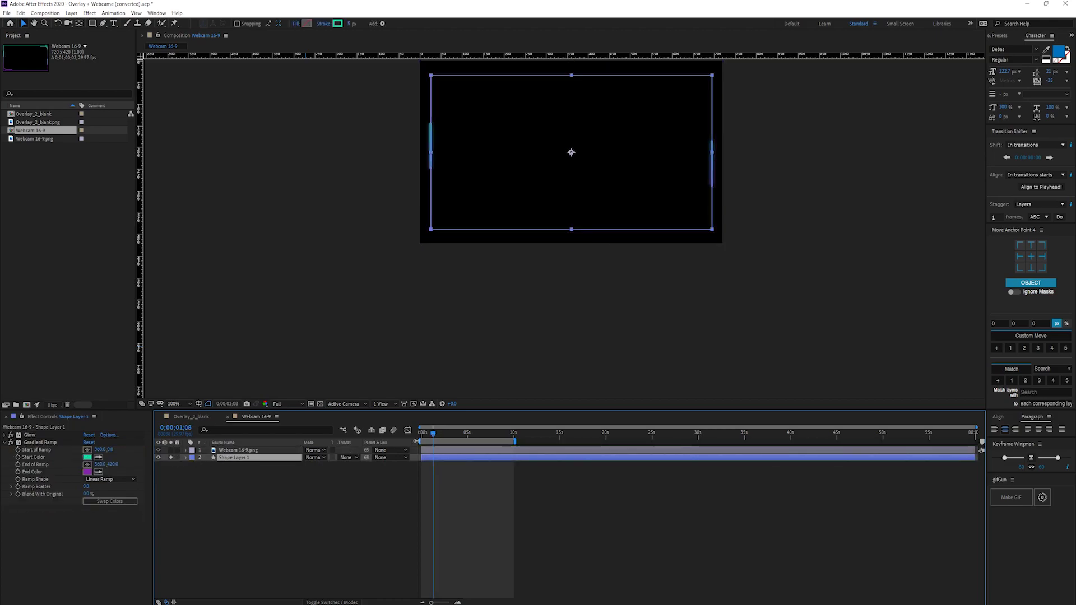
pyautogui.moveTo(434, 434); pyautogui.dragTo(447, 436)
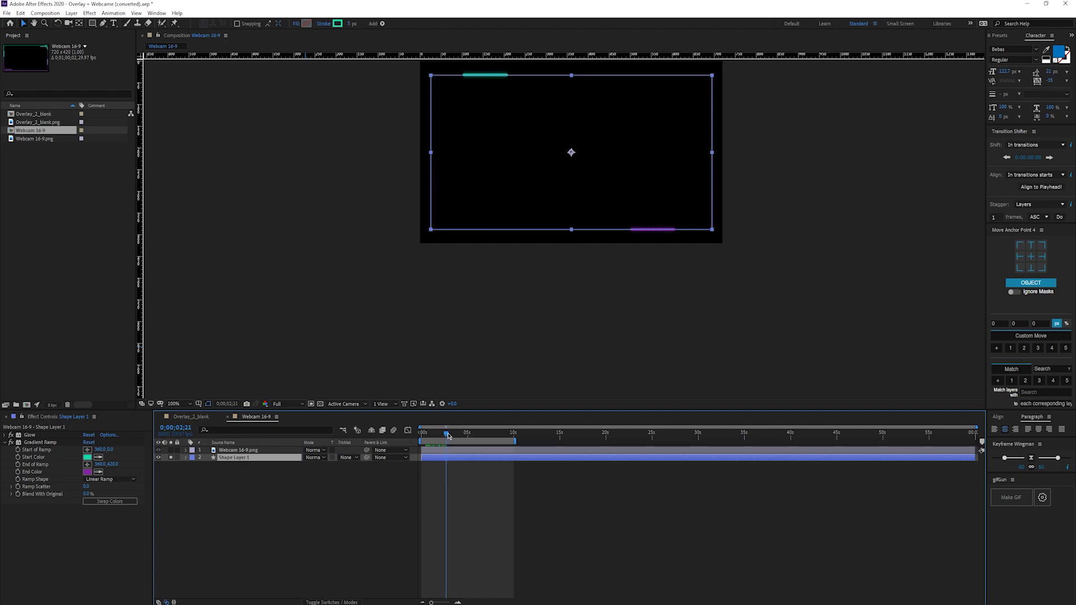
pyautogui.moveTo(447, 436); pyautogui.dragTo(490, 435)
pyautogui.press('space')
pyautogui.click(27, 443)
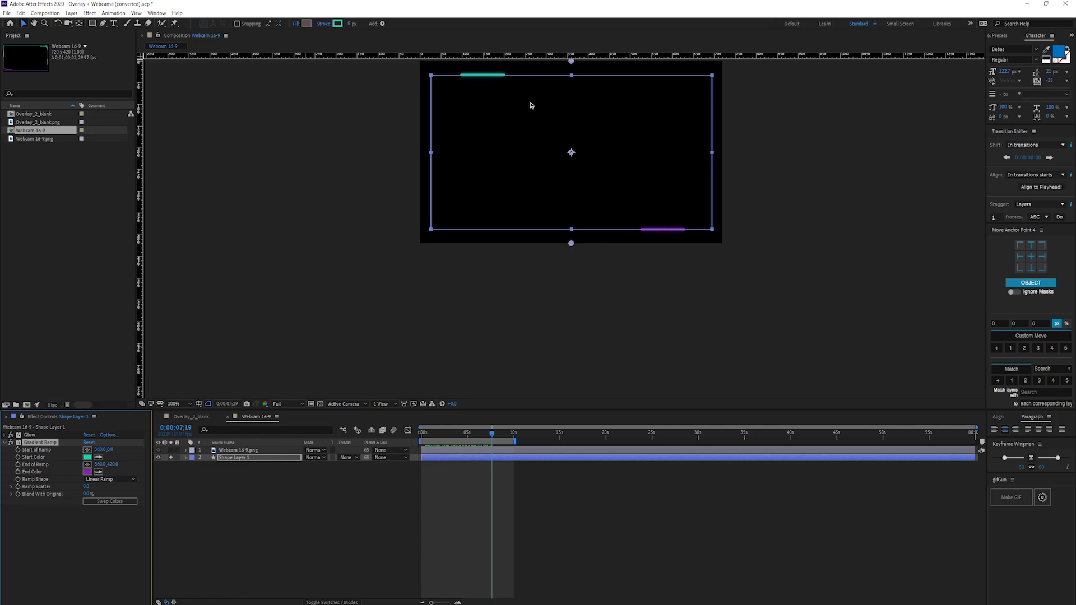
pyautogui.press('space')
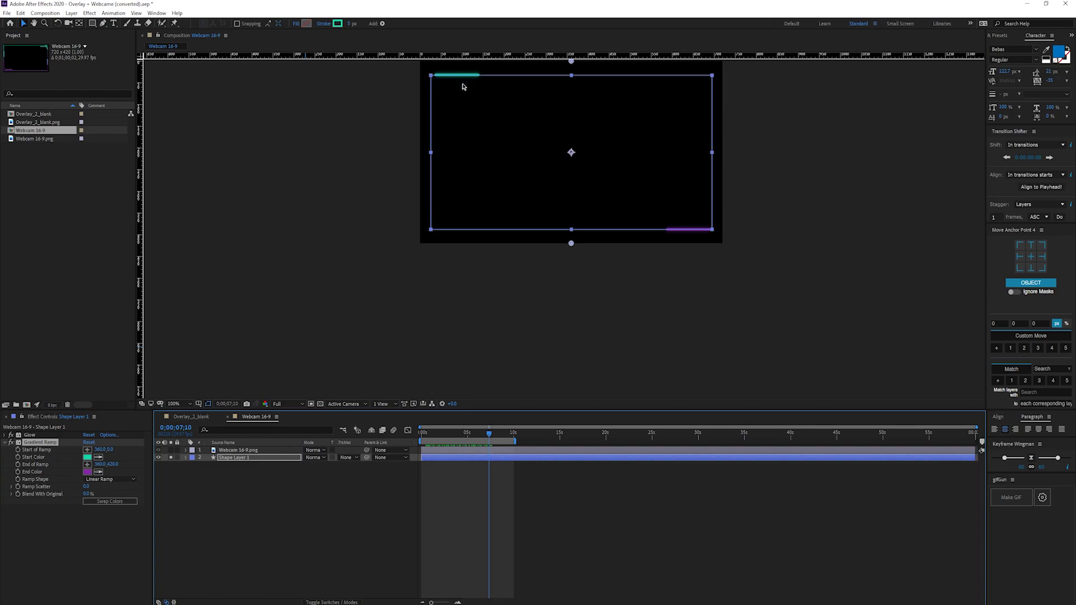
pyautogui.click(477, 433)
pyautogui.moveTo(477, 434); pyautogui.dragTo(448, 434)
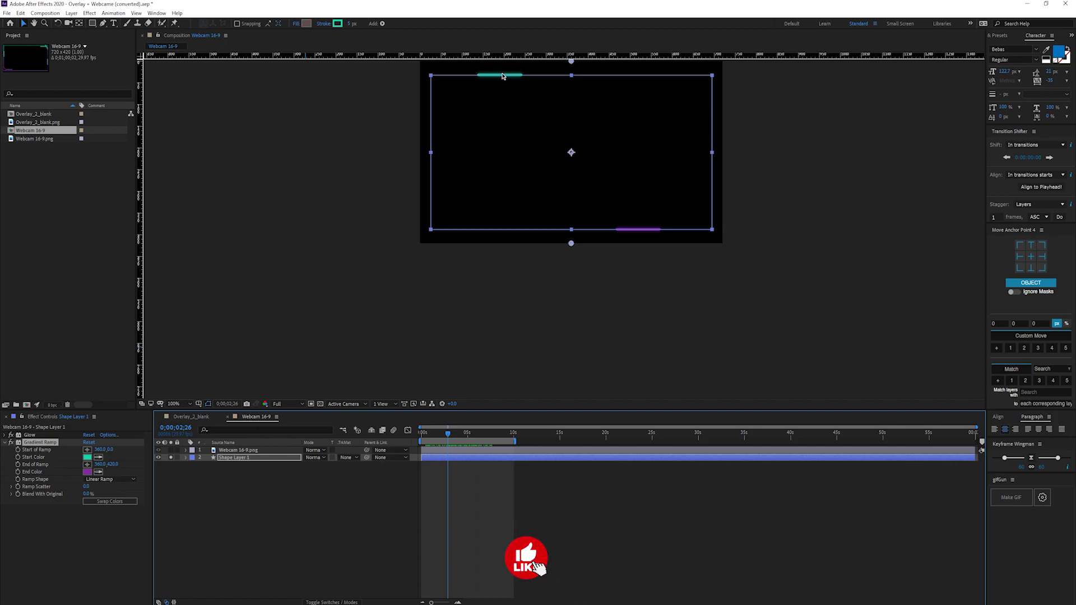
pyautogui.click(170, 450)
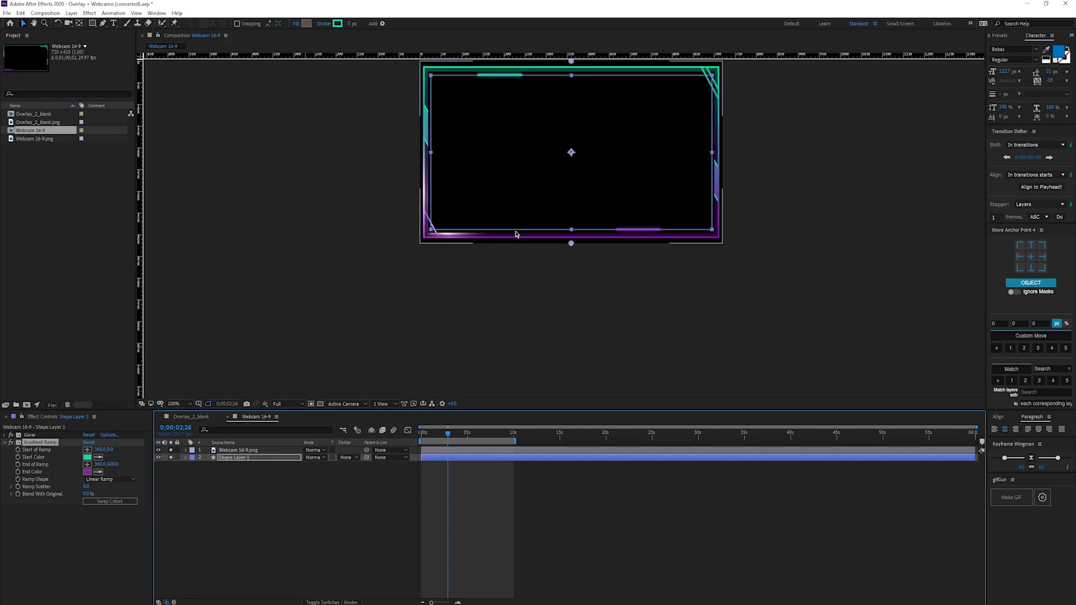
pyautogui.click(172, 471)
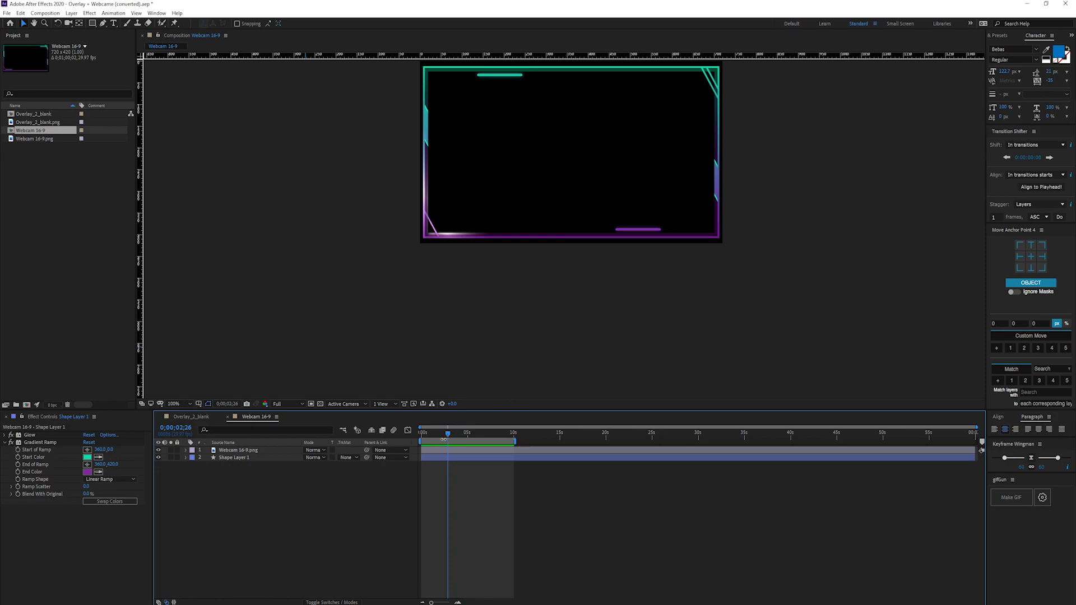
pyautogui.click(241, 457)
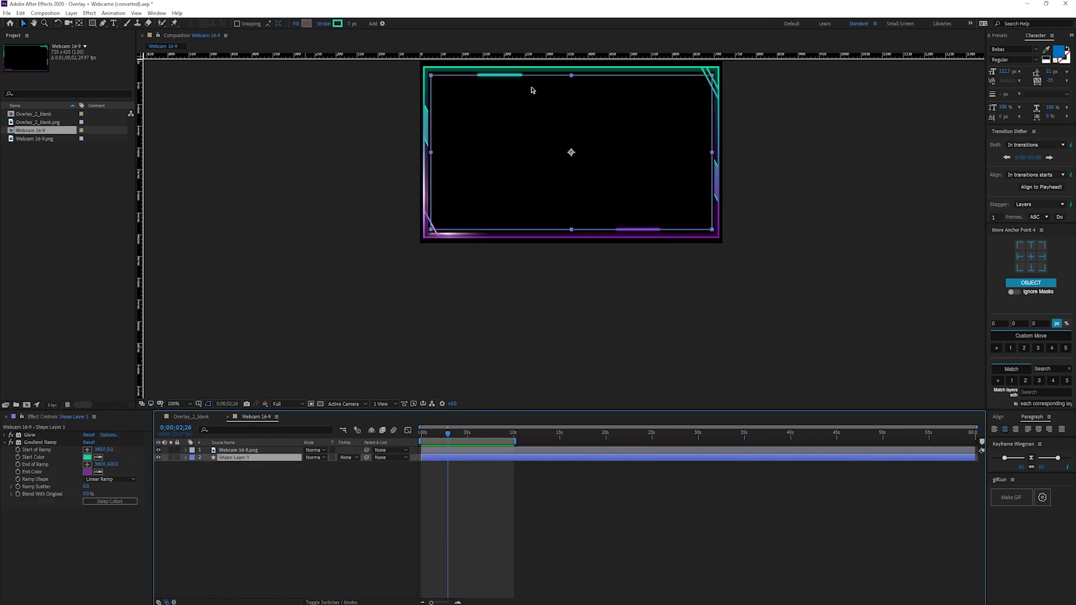
pyautogui.click(444, 435)
pyautogui.moveTo(442, 435); pyautogui.dragTo(421, 435)
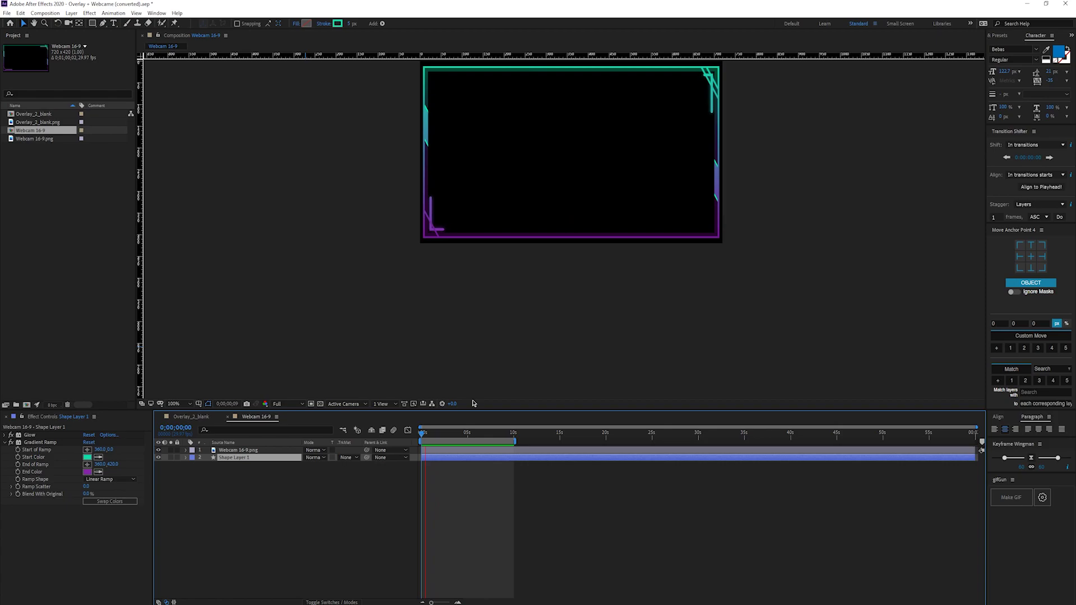
pyautogui.press('space')
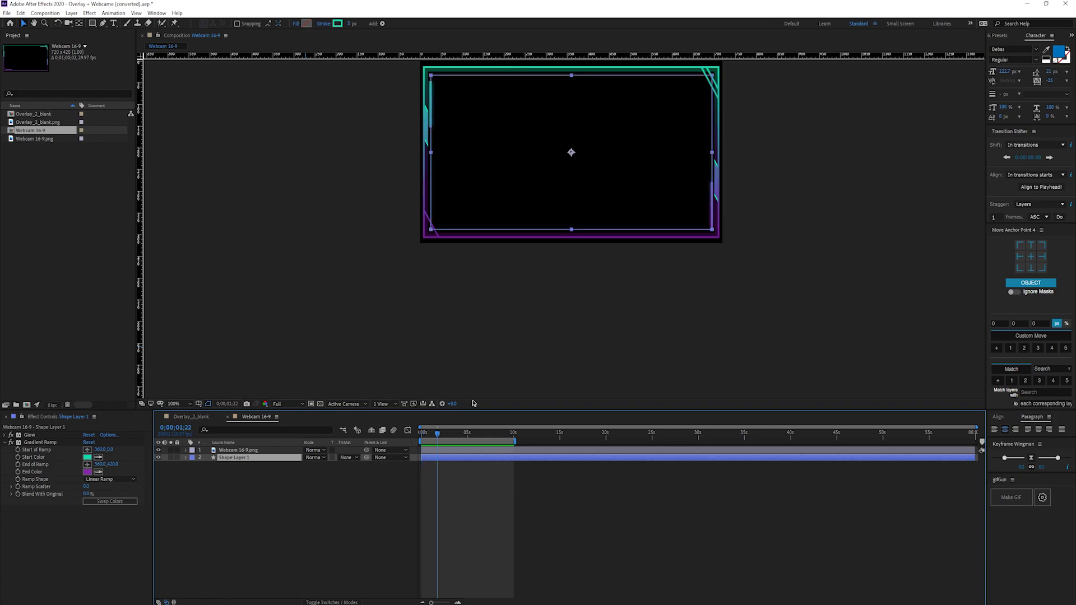